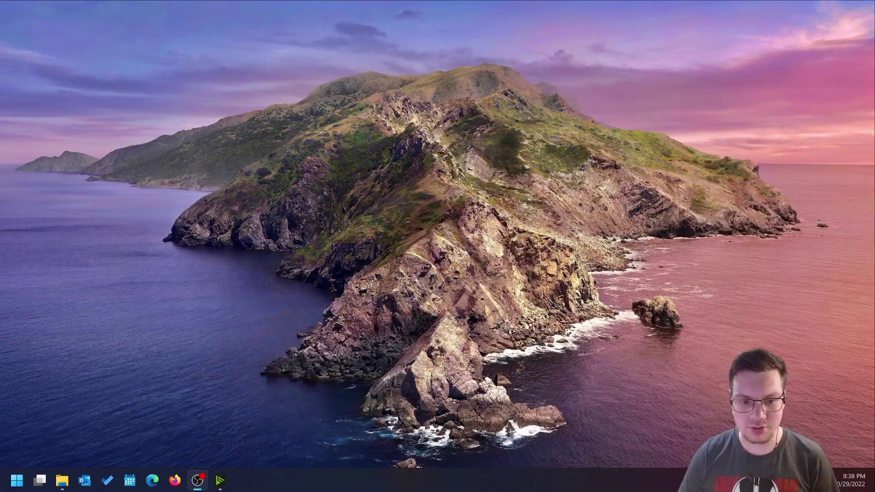
# Launch Microsoft Edge from the taskbar and move its new-tab window to the top of the screen.
pyautogui.click(159, 486)
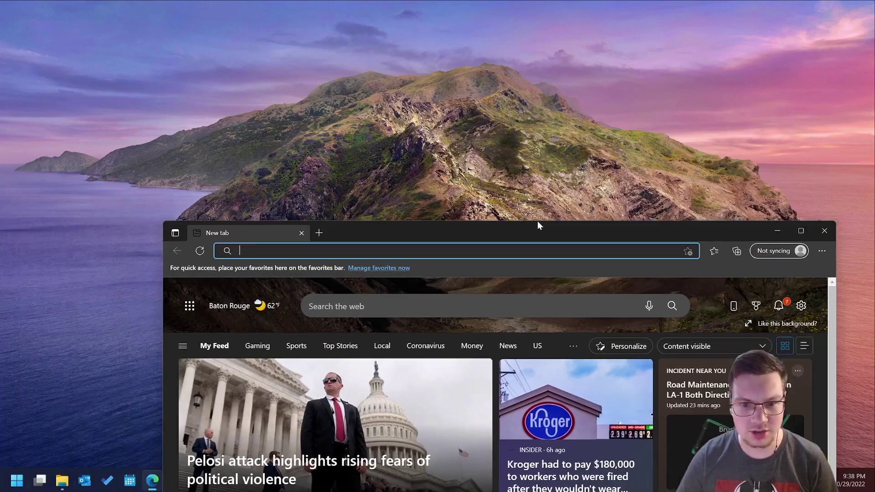
pyautogui.moveTo(537, 221); pyautogui.dragTo(396, 5)
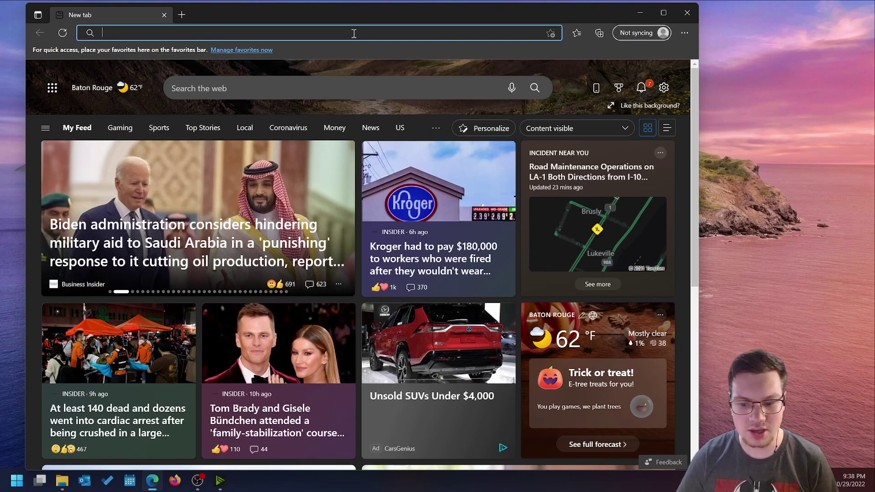
# Search the web for 'cider', open the cider.sh site, and go to its Windows download page.
pyautogui.write('cider')
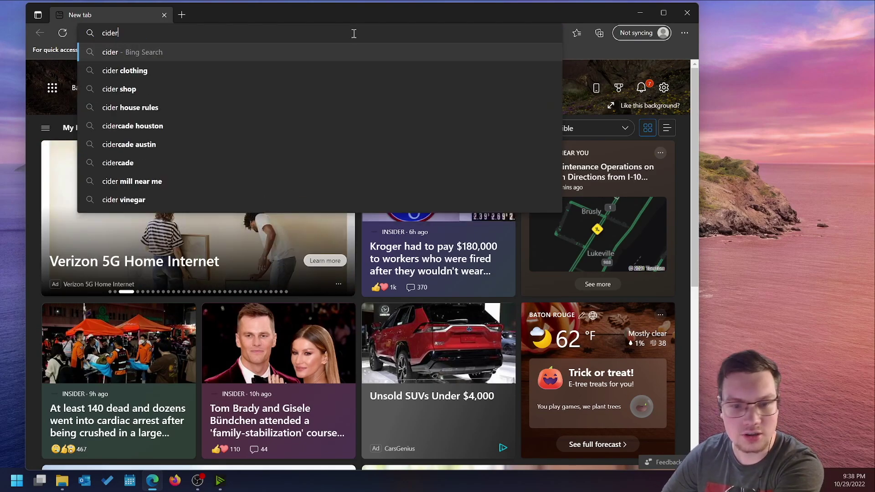
pyautogui.press('Return')
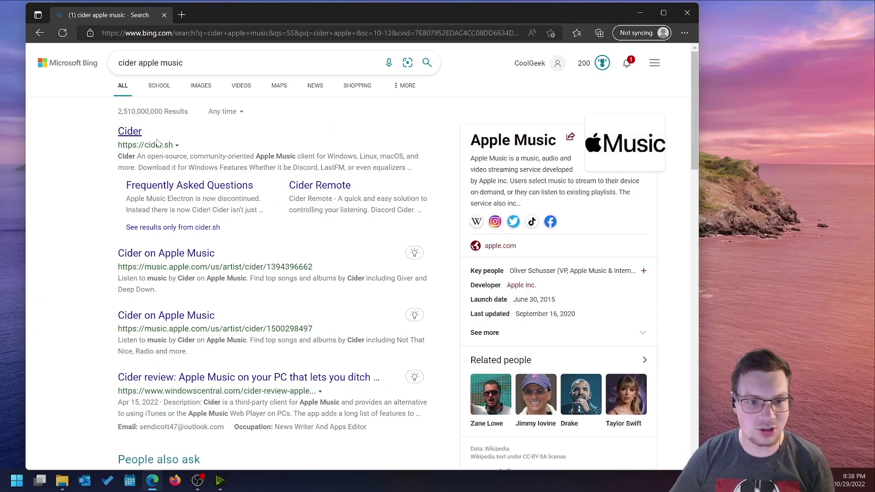
pyautogui.click(132, 131)
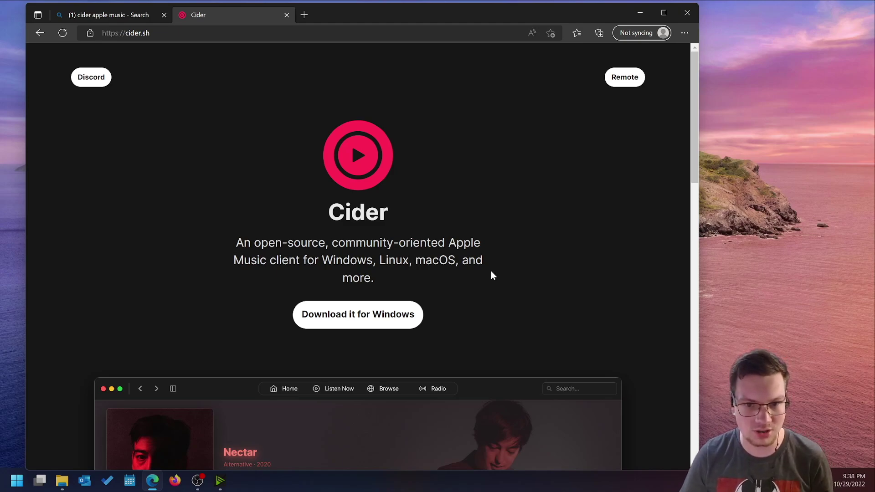
pyautogui.scroll(-4, 483, 274)
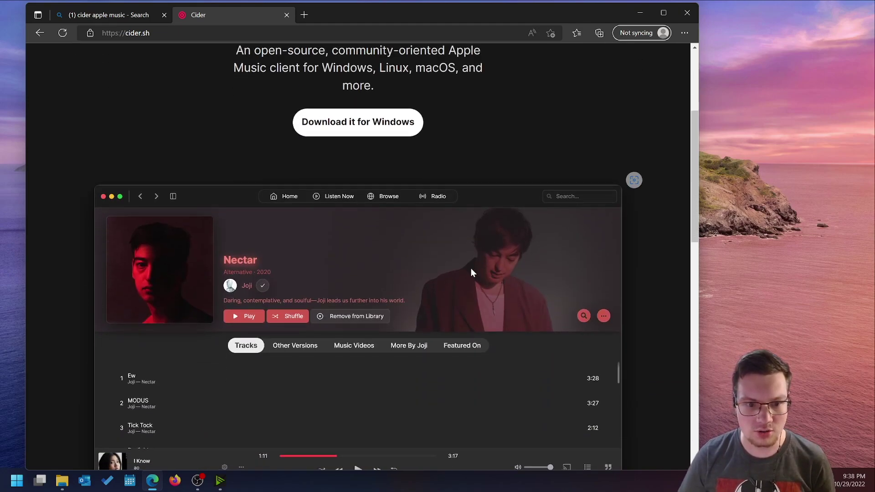
pyautogui.scroll(4, 392, 183)
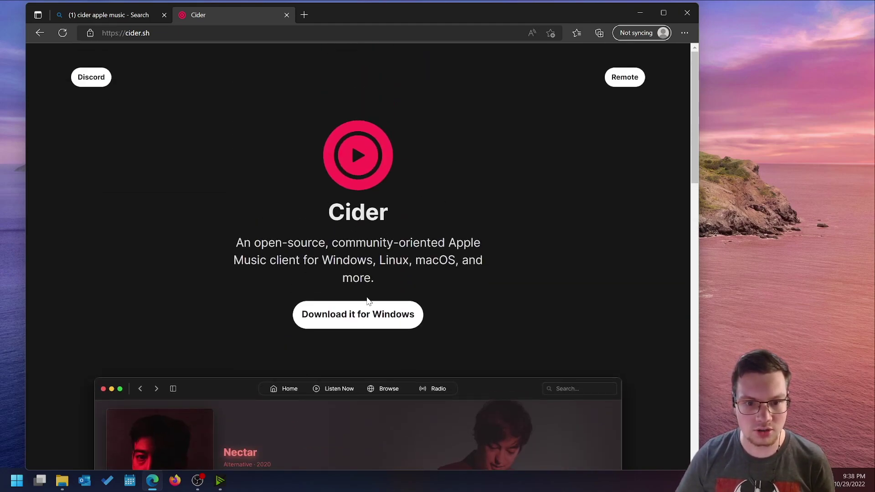
pyautogui.click(370, 317)
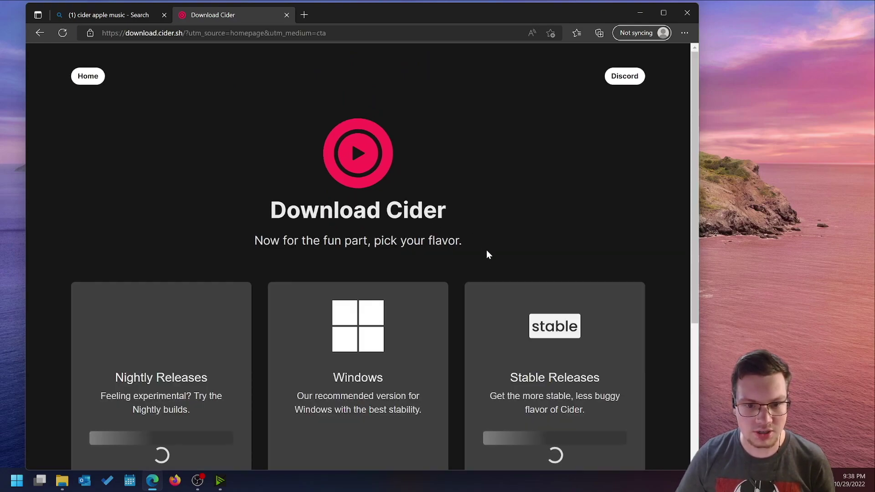
# Download the Stable Releases Exe installer, Cider-Setup-1.5.9.exe.
pyautogui.scroll(-1, 487, 247)
pyautogui.scroll(-3, 483, 243)
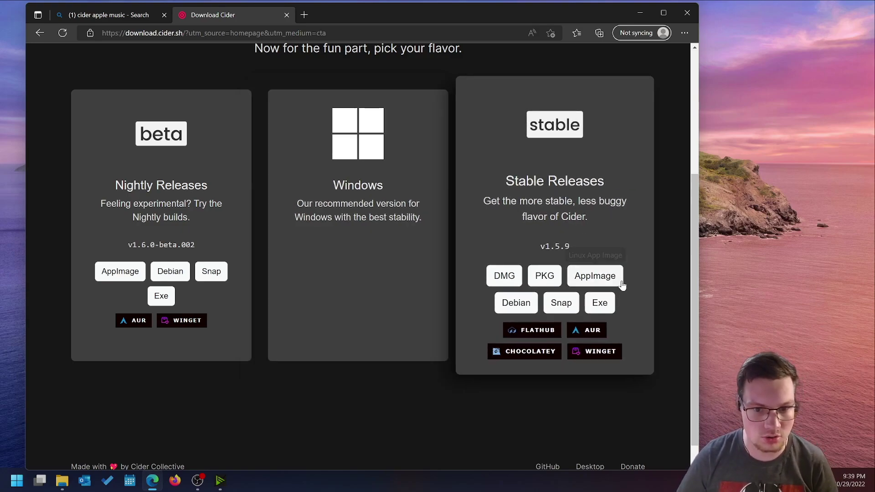
pyautogui.click(601, 304)
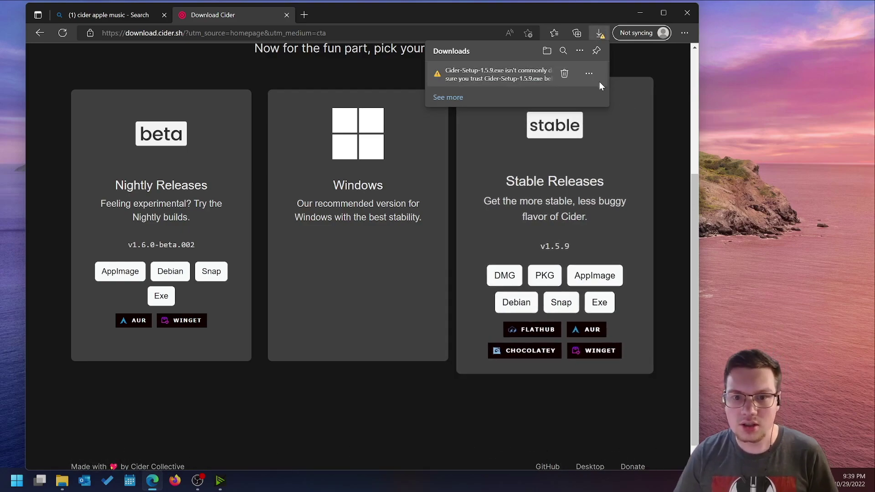
# Keep the flagged Cider-Setup-1.5.9.exe anyway and show it in the Downloads folder.
pyautogui.click(588, 74)
pyautogui.click(566, 107)
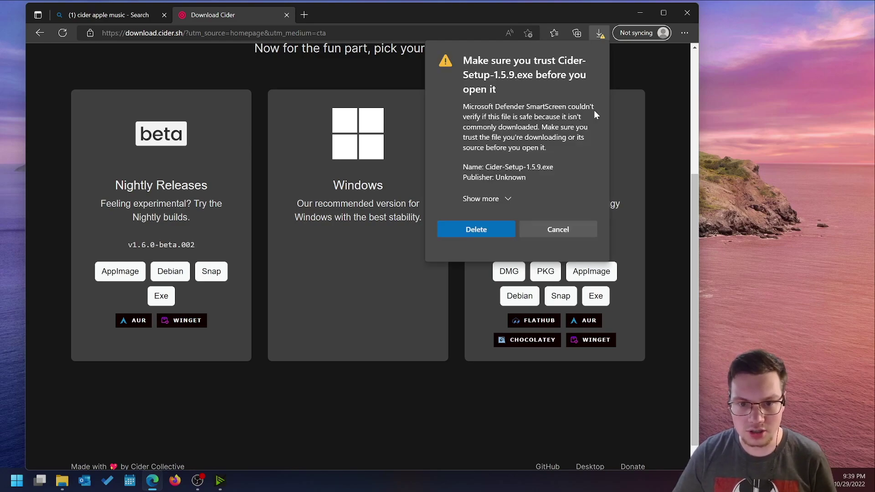
pyautogui.click(506, 199)
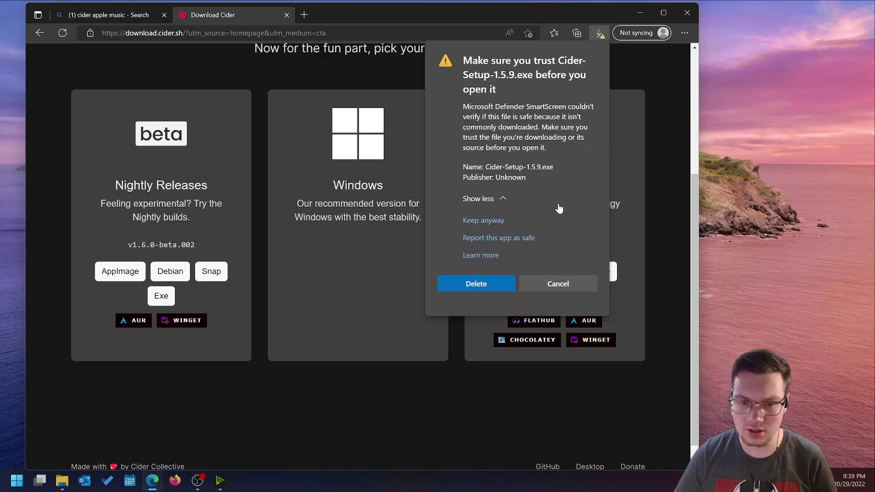
pyautogui.click(484, 221)
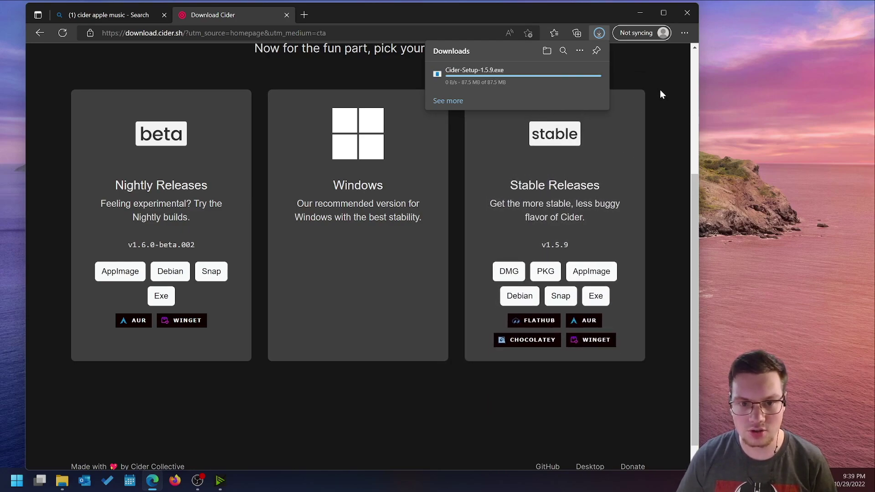
pyautogui.click(563, 82)
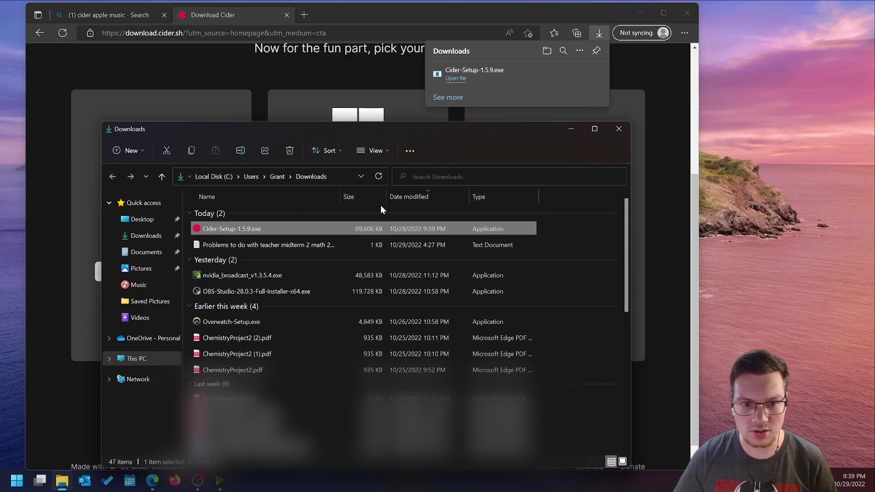
# Scan Cider-Setup-1.5.9.exe with Microsoft Defender, then run the installer.
pyautogui.rightClick(382, 229)
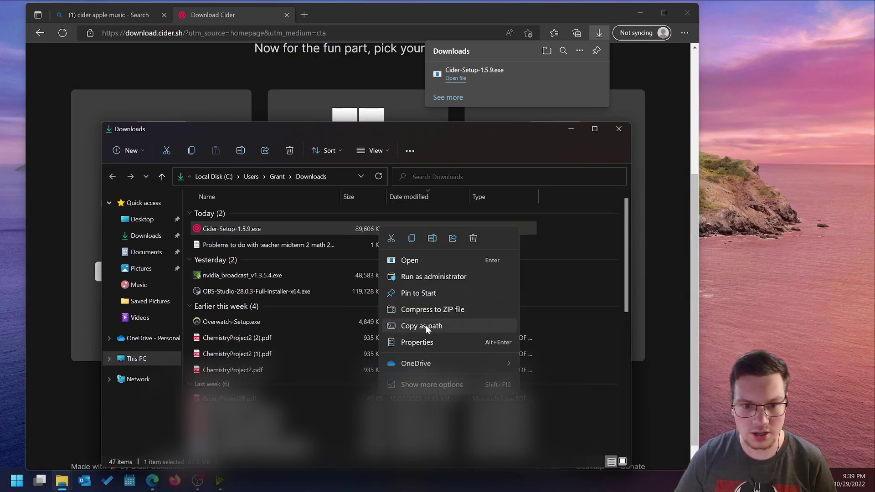
pyautogui.click(431, 399)
pyautogui.click(469, 225)
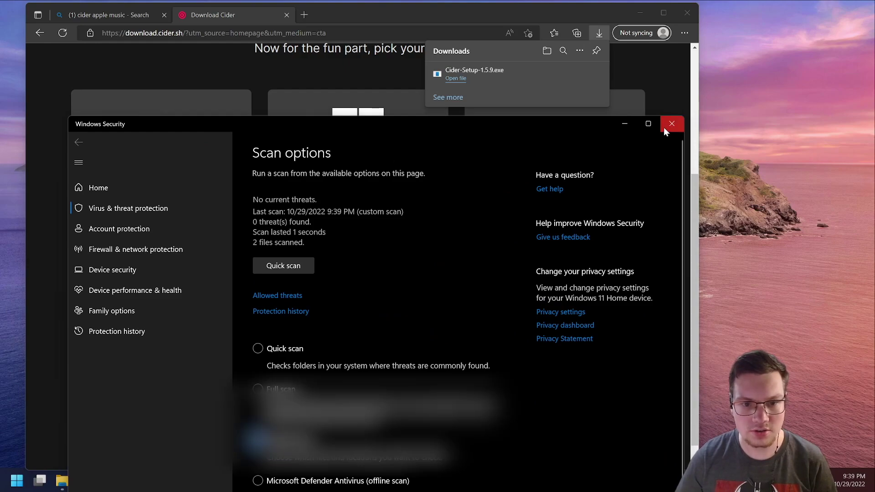
pyautogui.click(671, 124)
pyautogui.rightClick(325, 232)
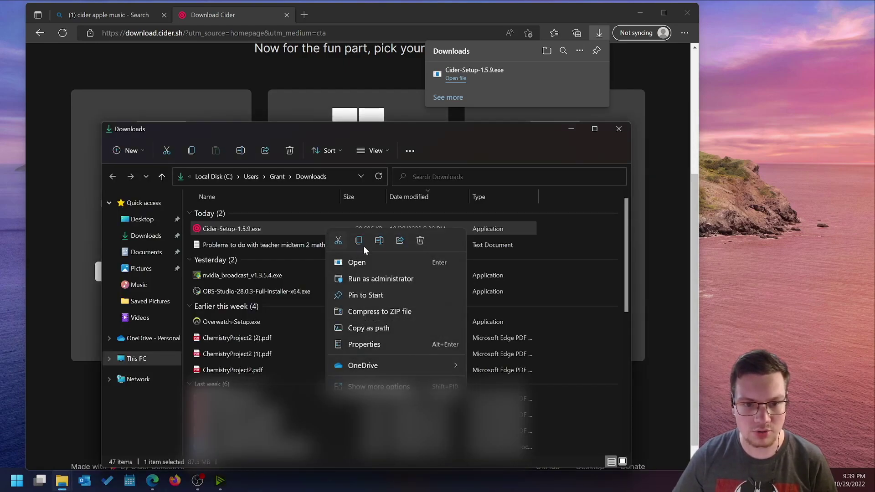
pyautogui.click(360, 264)
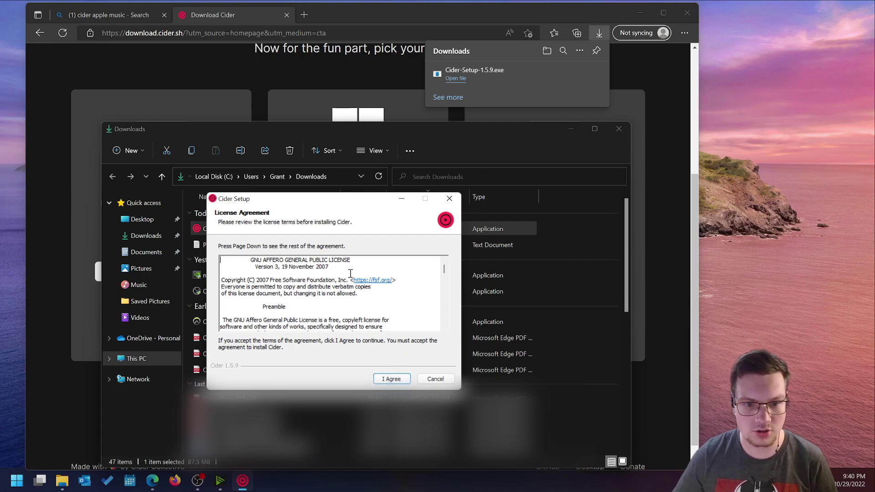
# Accept the license and install Cider for 'Only for me' into the default folder.
pyautogui.click(392, 381)
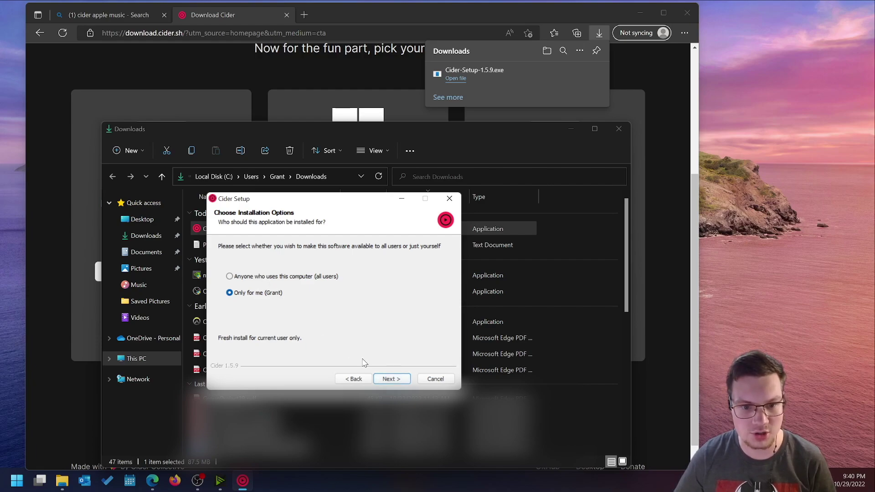
pyautogui.click(389, 378)
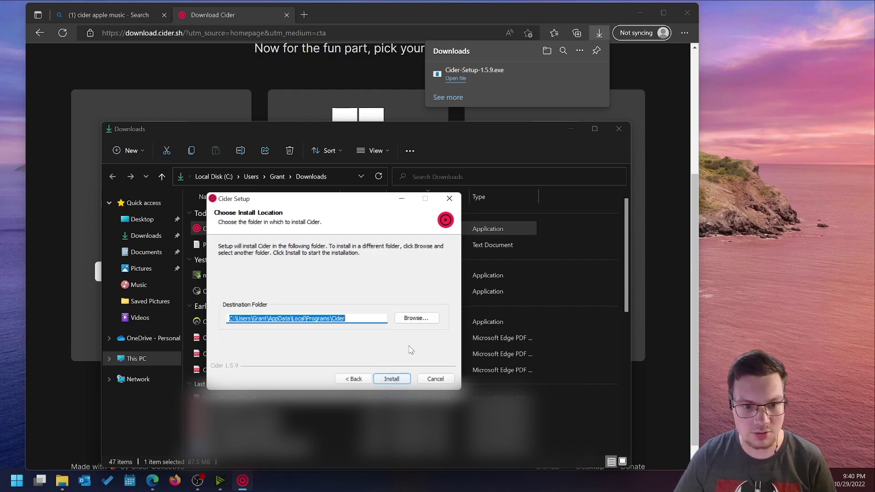
pyautogui.click(403, 379)
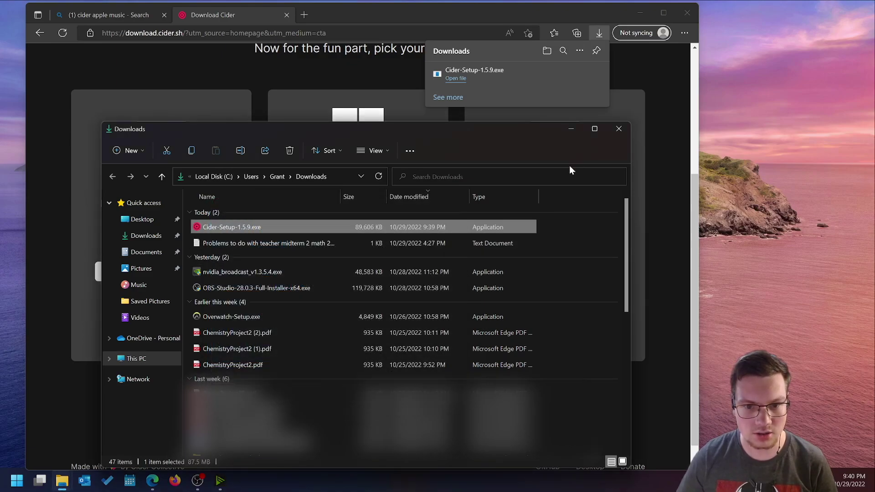
# Minimize Explorer and Edge, reposition the Cider window, and continue past the subscription notice and welcome page.
pyautogui.click(571, 129)
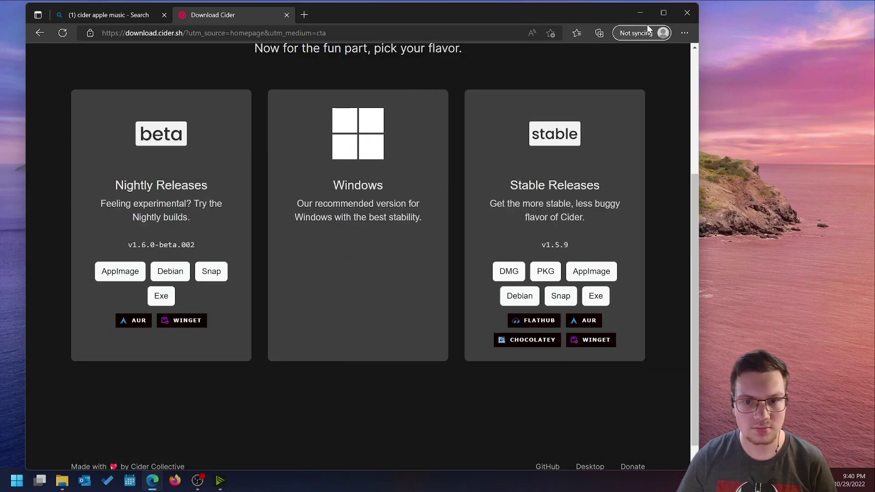
pyautogui.click(639, 12)
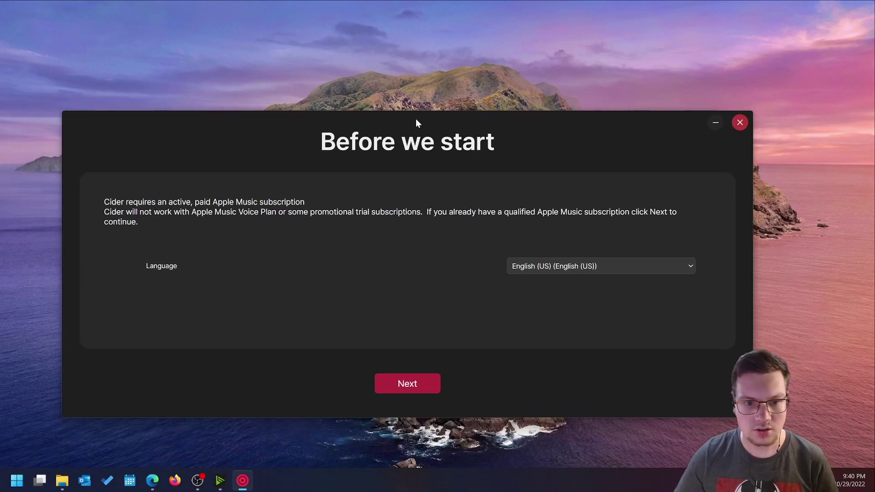
pyautogui.moveTo(416, 118); pyautogui.dragTo(429, 109)
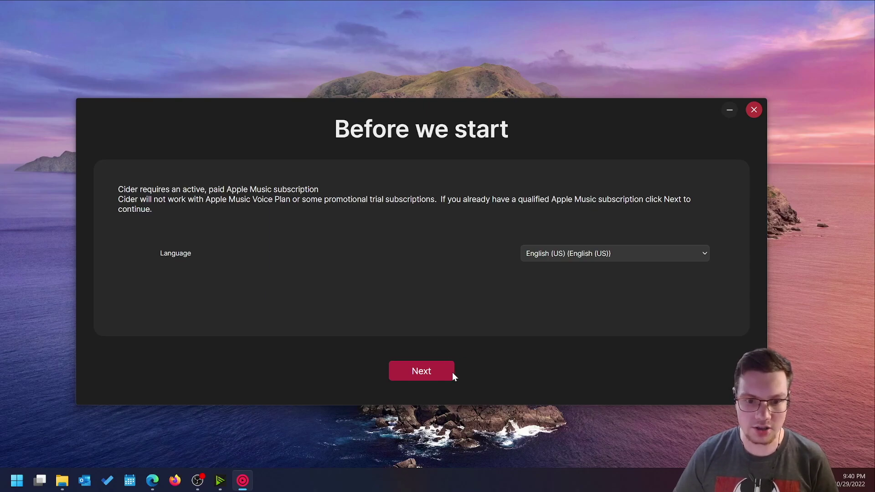
pyautogui.click(420, 372)
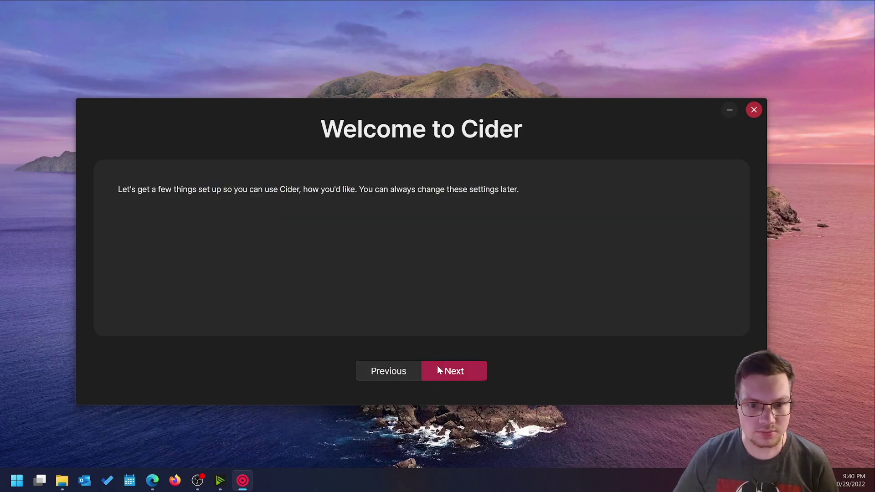
pyautogui.click(439, 370)
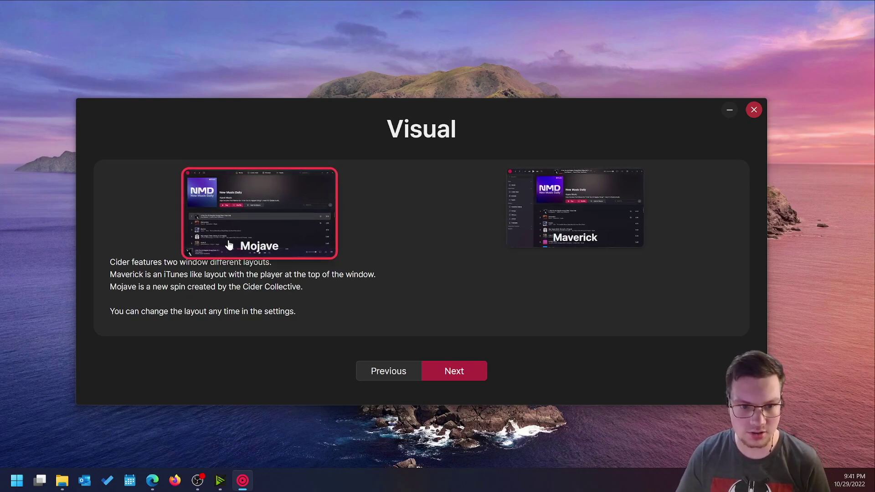
# Choose the Maverick visual layout and continue past the audio settings to sign-in.
pyautogui.click(537, 228)
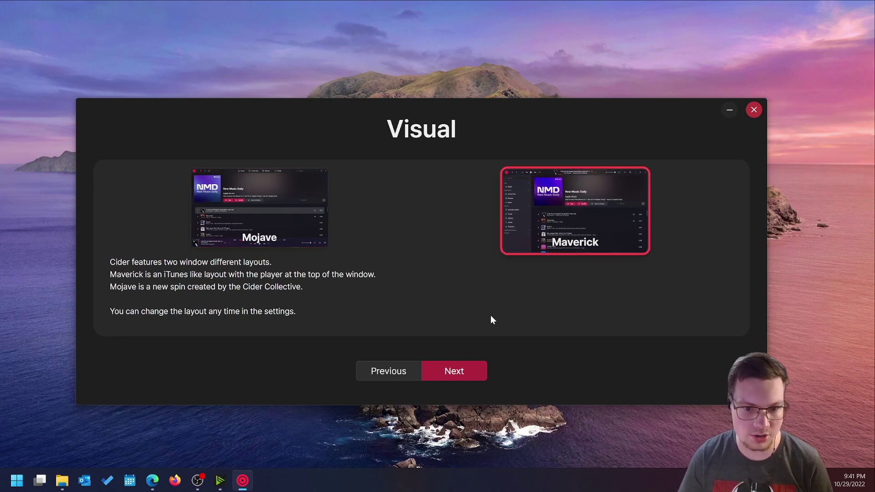
pyautogui.click(462, 373)
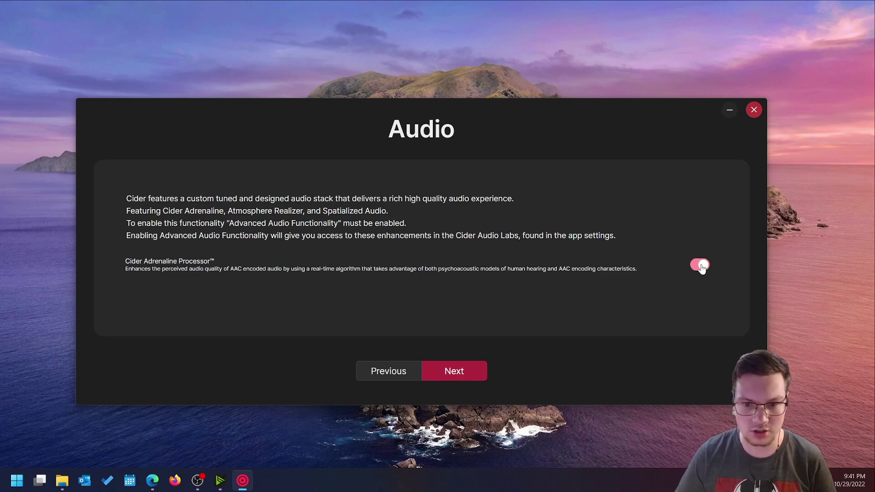
pyautogui.click(472, 372)
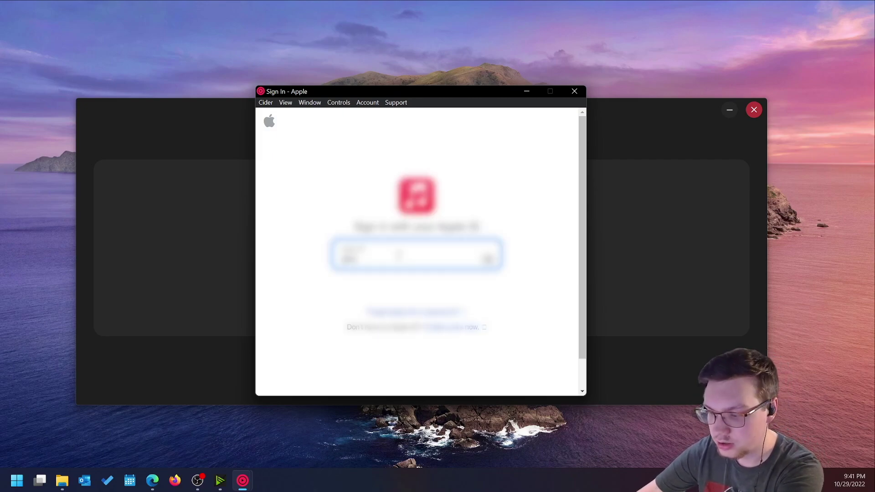
# Sign in with the Apple ID email and password, verify with a texted code, and trust this browser.
pyautogui.write('user@gmail.com')
pyautogui.press('Return')
pyautogui.write('********')
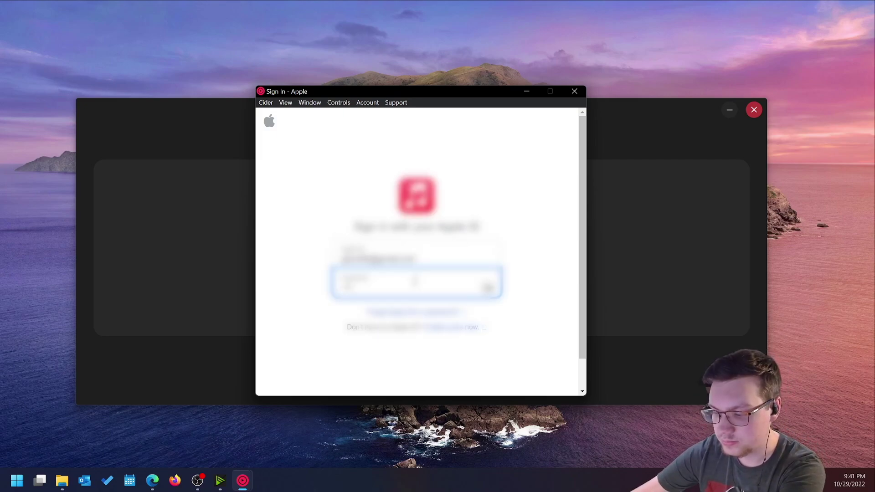
pyautogui.press('Return')
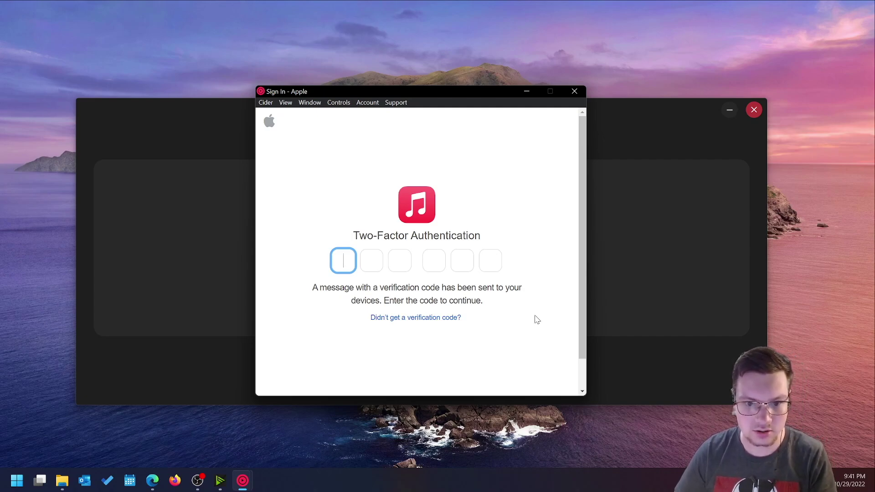
pyautogui.click(425, 318)
pyautogui.click(419, 266)
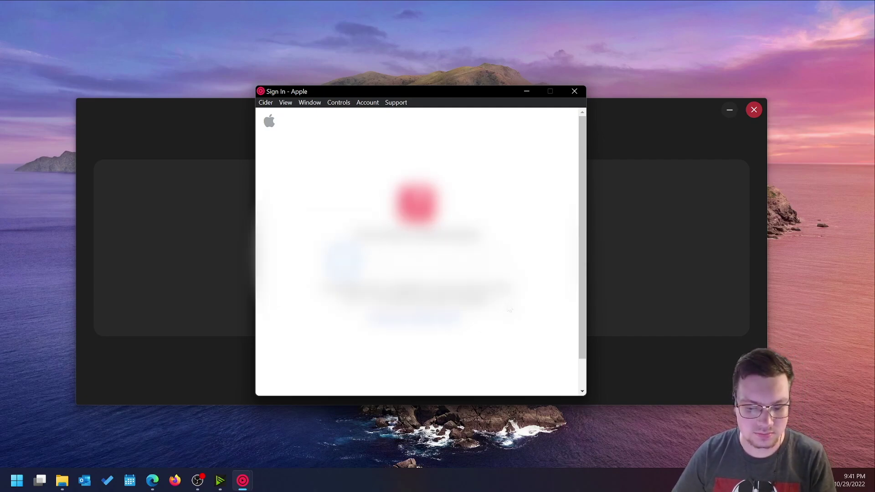
pyautogui.write('123456')
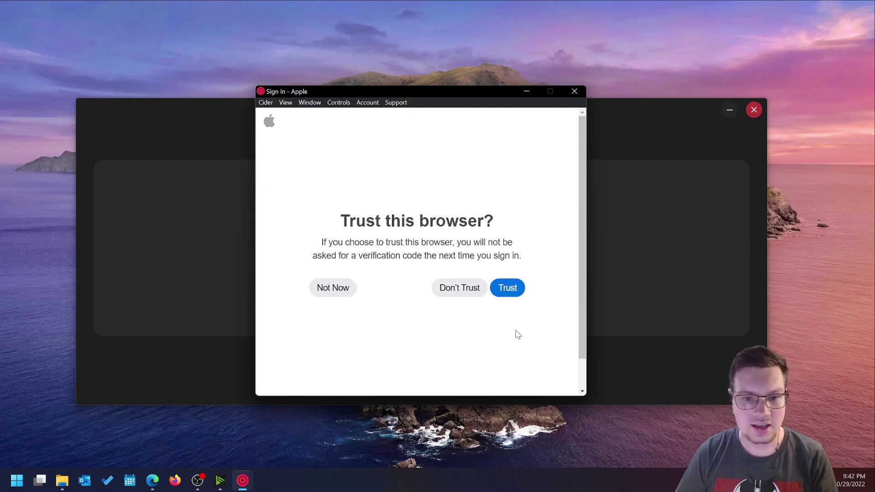
pyautogui.click(507, 288)
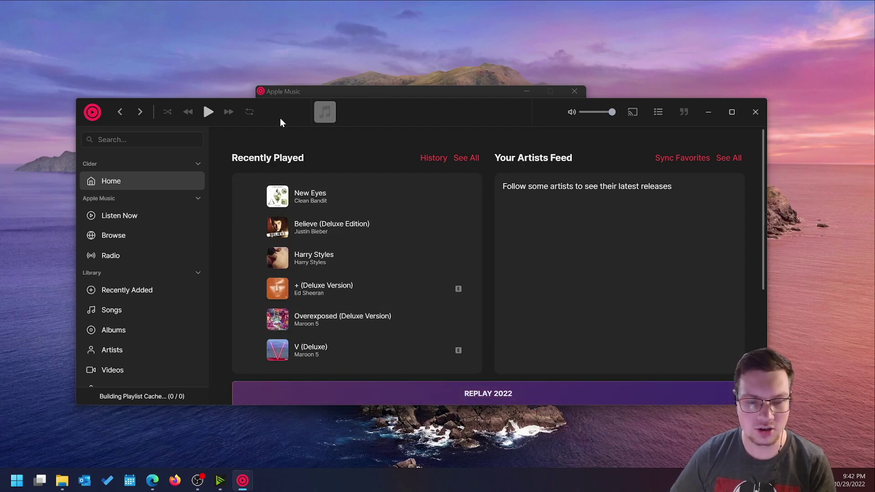
# Open the library Albums page with the Cider window maximized.
pyautogui.moveTo(279, 119); pyautogui.dragTo(286, 65)
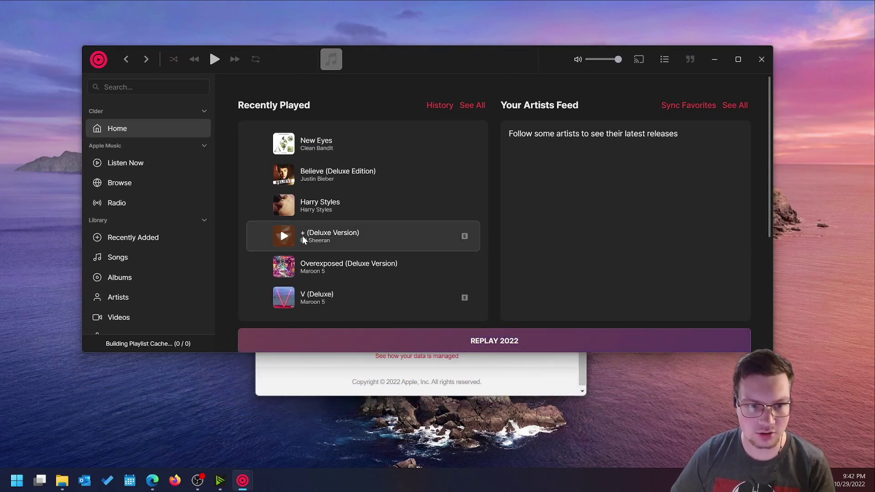
pyautogui.click(138, 281)
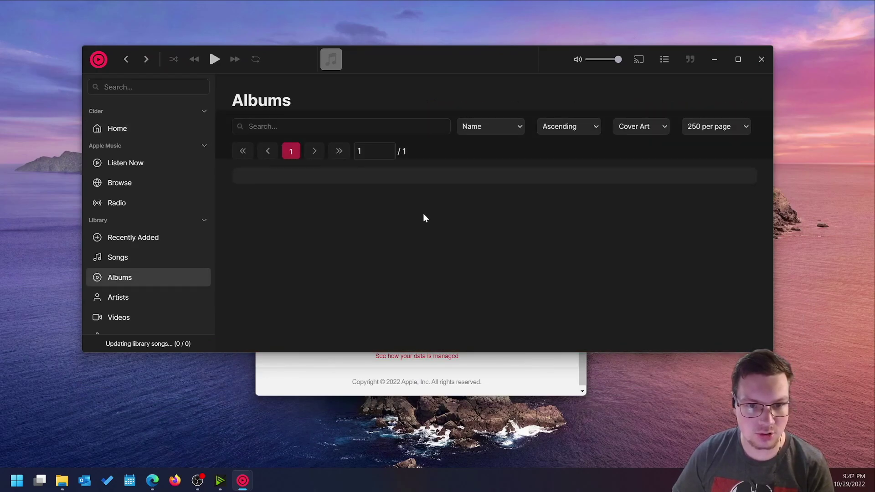
pyautogui.click(735, 61)
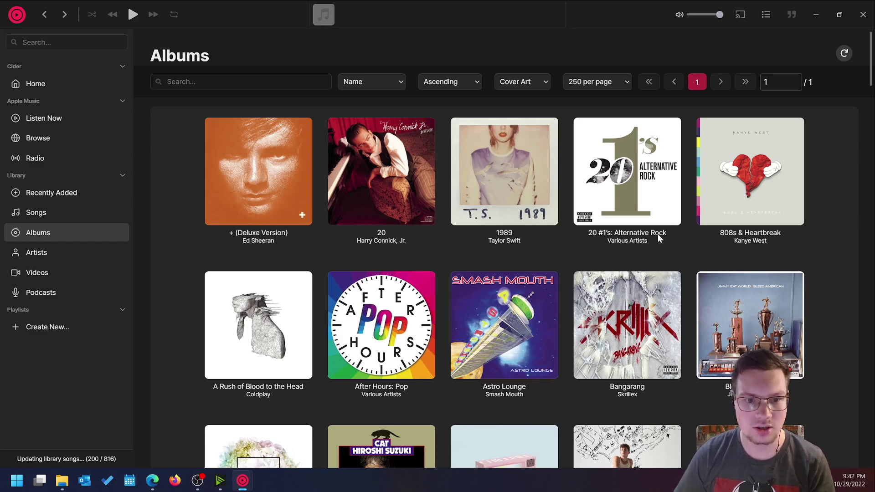
# Switch to the library Artists list, browse it, and restore the window to a smaller size.
pyautogui.click(56, 254)
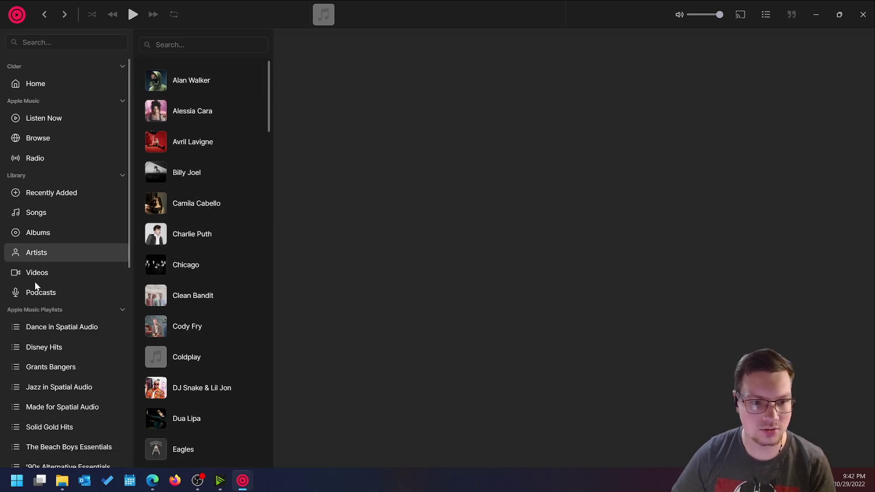
pyautogui.scroll(-2, 40, 280)
pyautogui.scroll(-3, 54, 230)
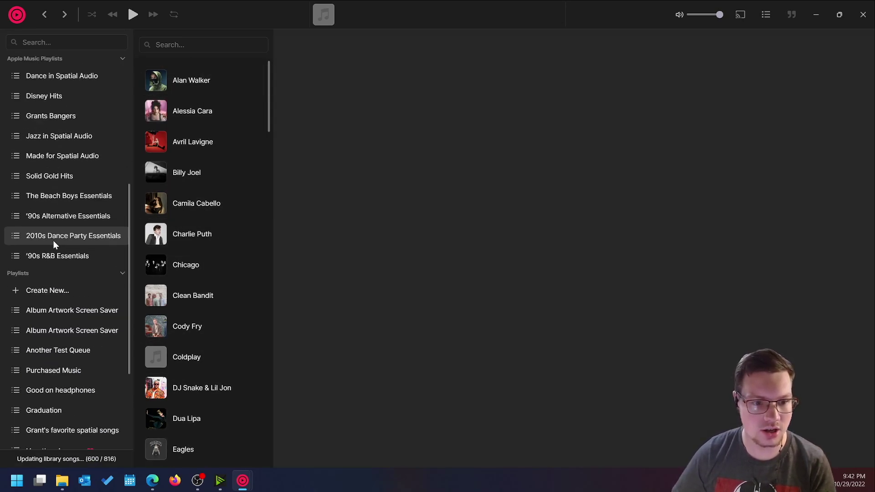
pyautogui.scroll(1, 51, 123)
pyautogui.scroll(-4, 53, 171)
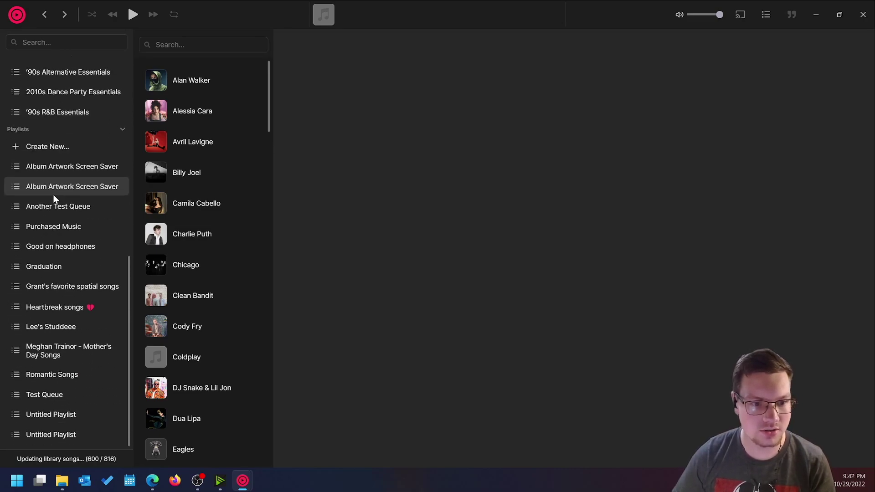
pyautogui.scroll(8, 69, 228)
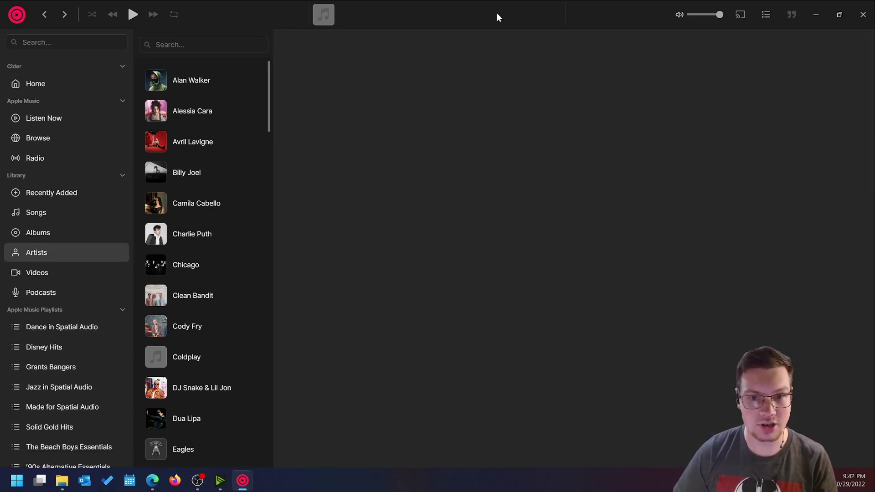
pyautogui.moveTo(239, 18); pyautogui.dragTo(294, 62)
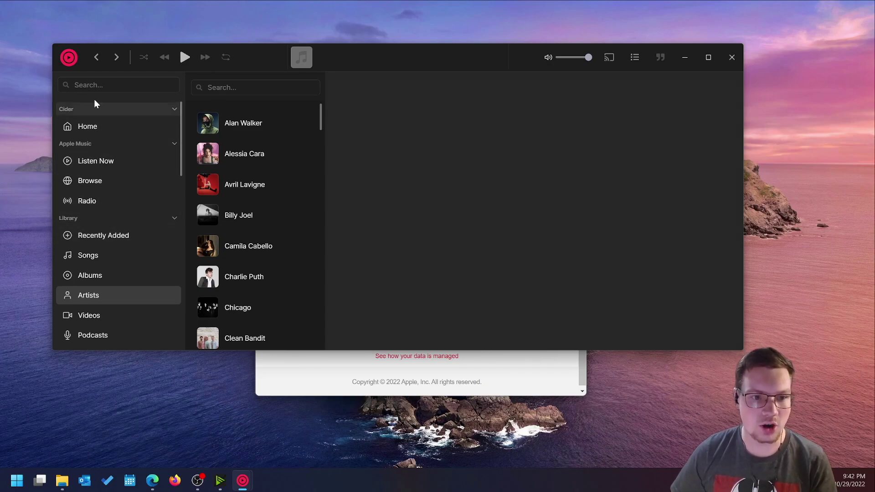
# Open Cider Audio Lab via the profile menu's Audio Settings, review its options, then close settings.
pyautogui.click(69, 57)
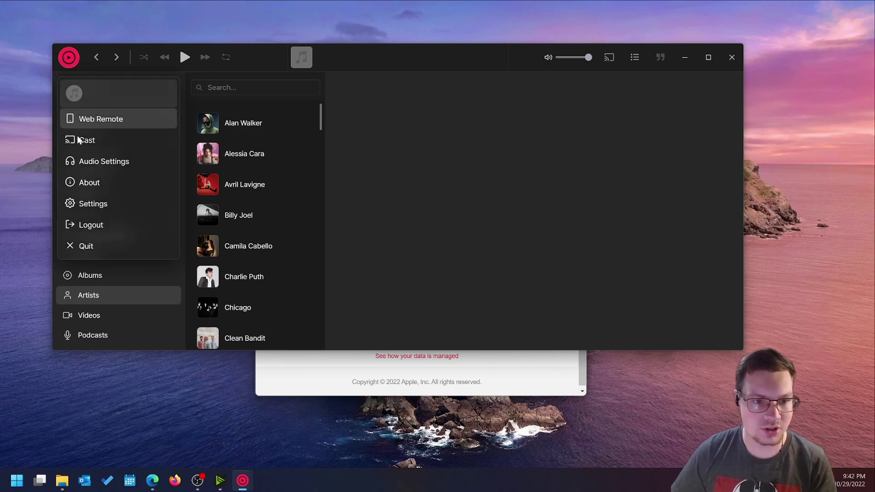
pyautogui.click(89, 163)
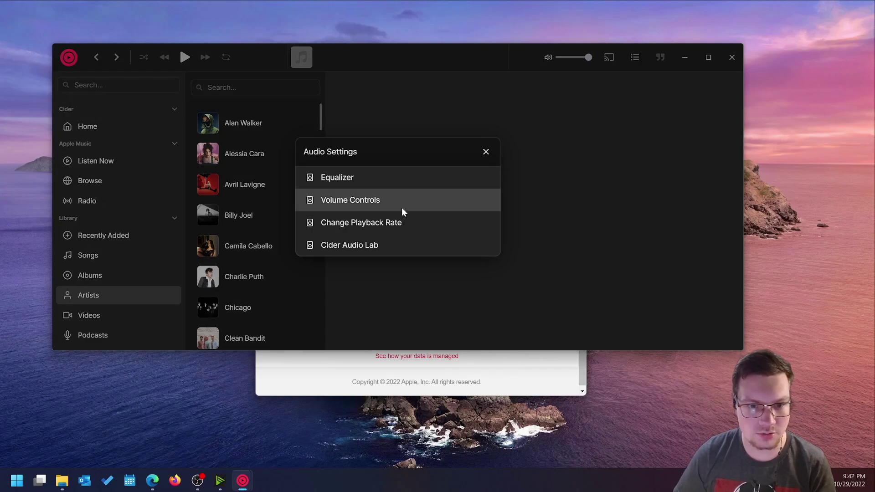
pyautogui.click(491, 155)
pyautogui.click(72, 61)
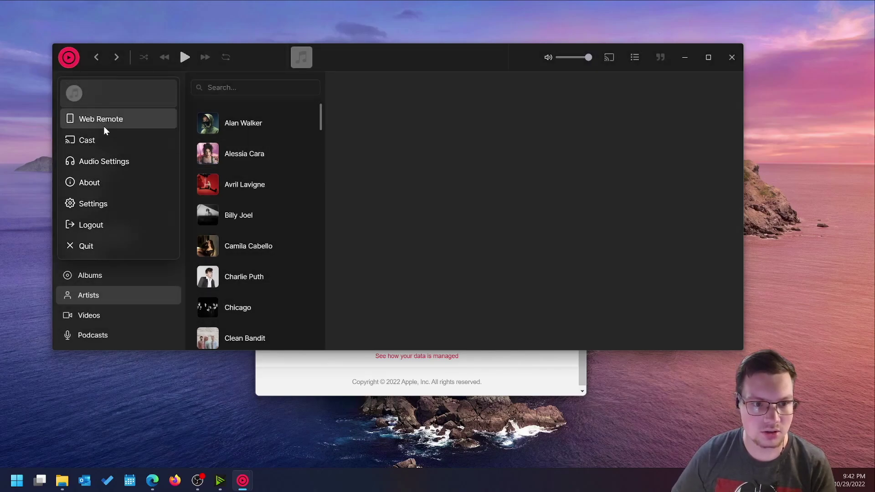
pyautogui.click(108, 163)
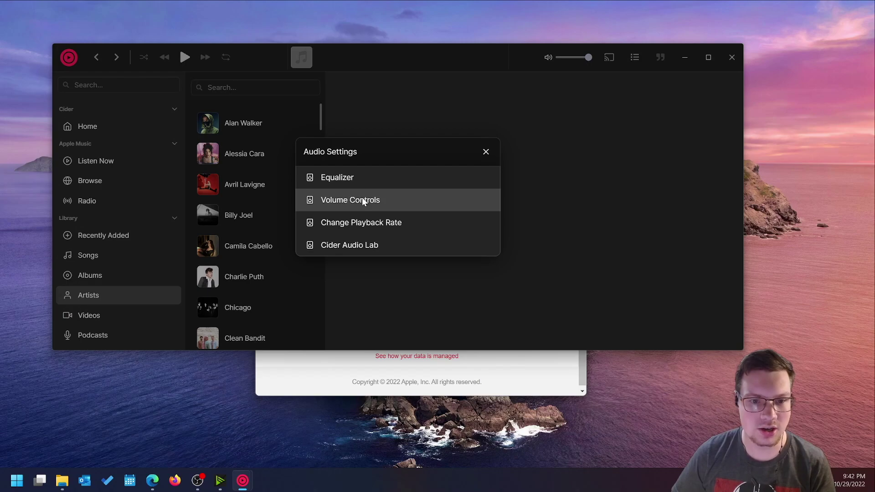
pyautogui.click(395, 247)
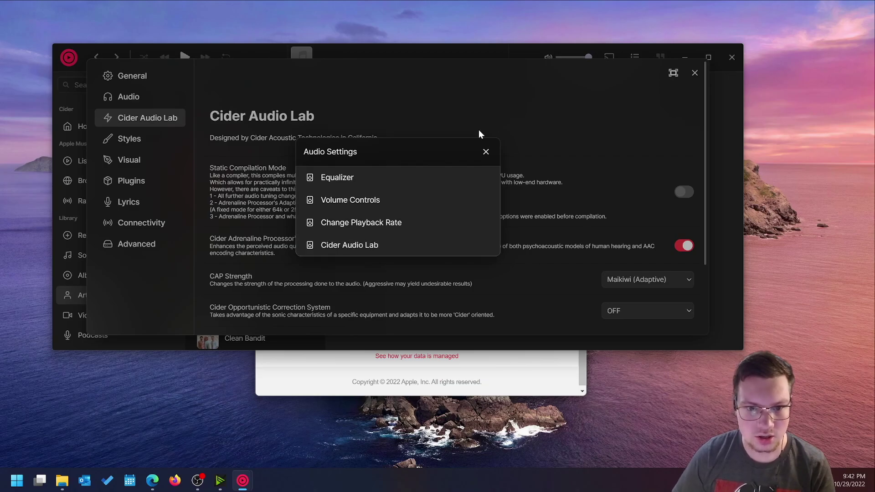
pyautogui.click(485, 153)
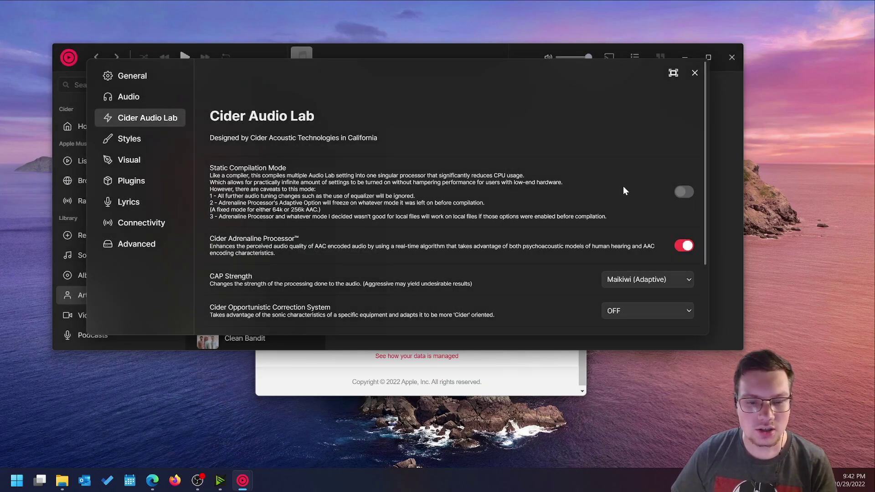
pyautogui.scroll(-2, 622, 189)
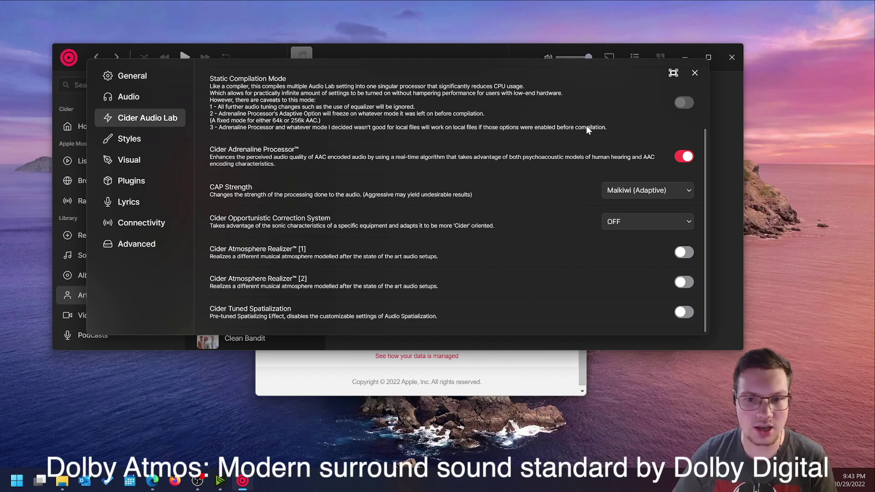
pyautogui.click(693, 74)
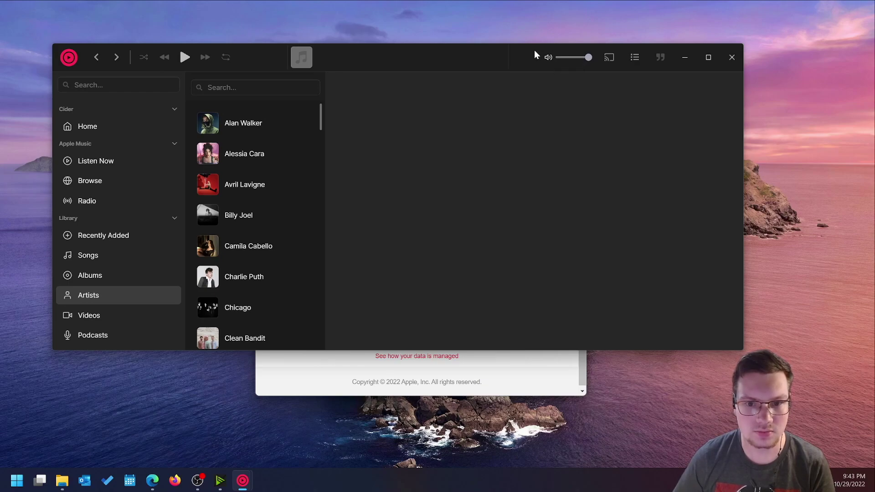
# Glance at the cast devices list and the playback queue, closing each again.
pyautogui.moveTo(534, 50)
pyautogui.mouseDown()
pyautogui.moveTo(514, 57)
pyautogui.moveTo(536, 52)
pyautogui.mouseUp()
pyautogui.click(614, 60)
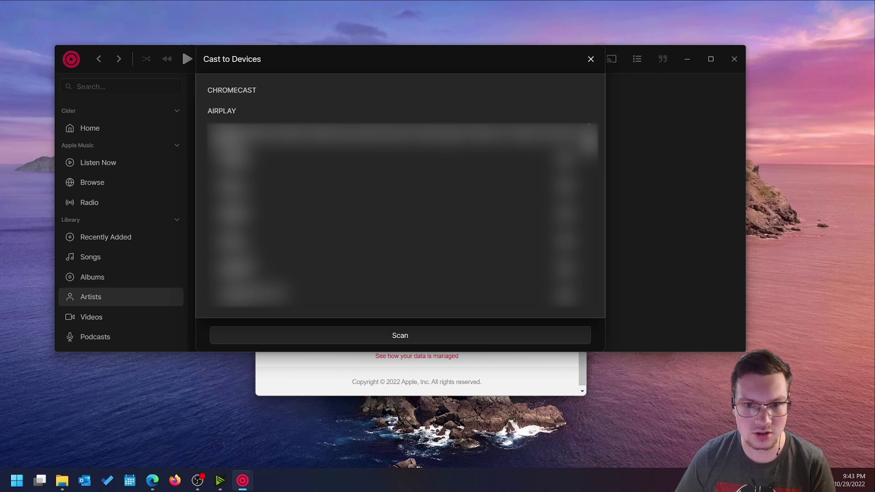
pyautogui.click(594, 61)
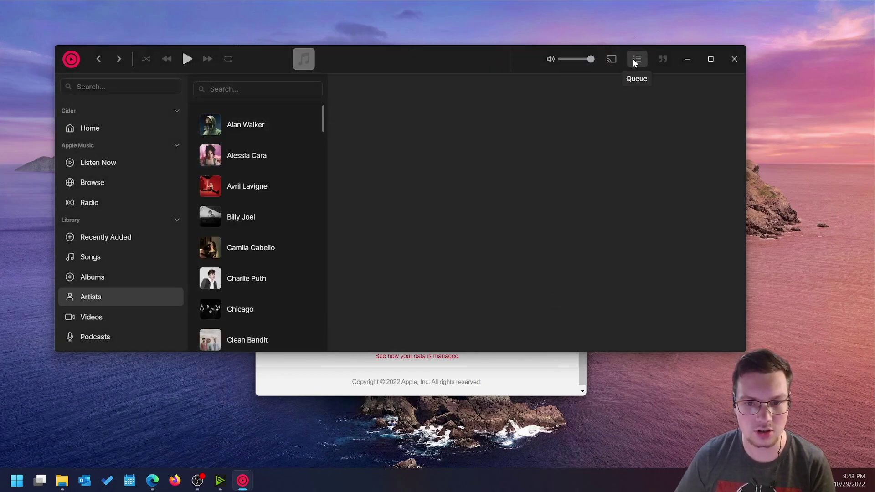
pyautogui.click(634, 59)
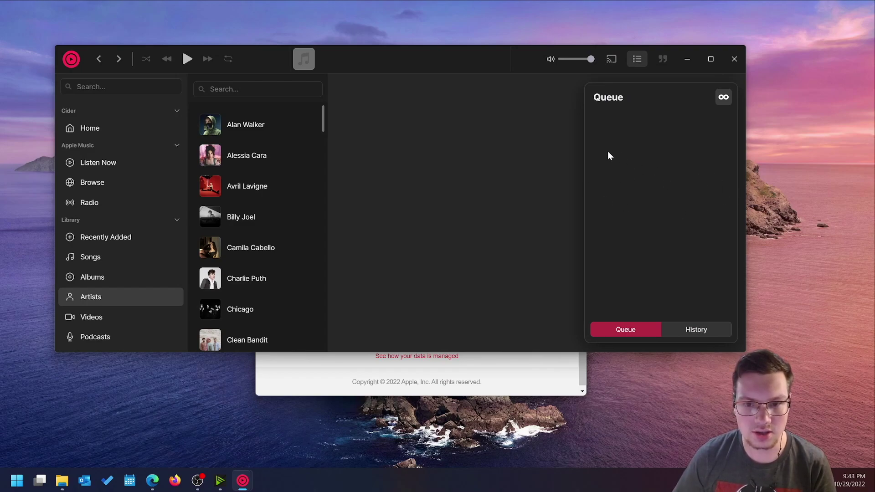
pyautogui.click(638, 58)
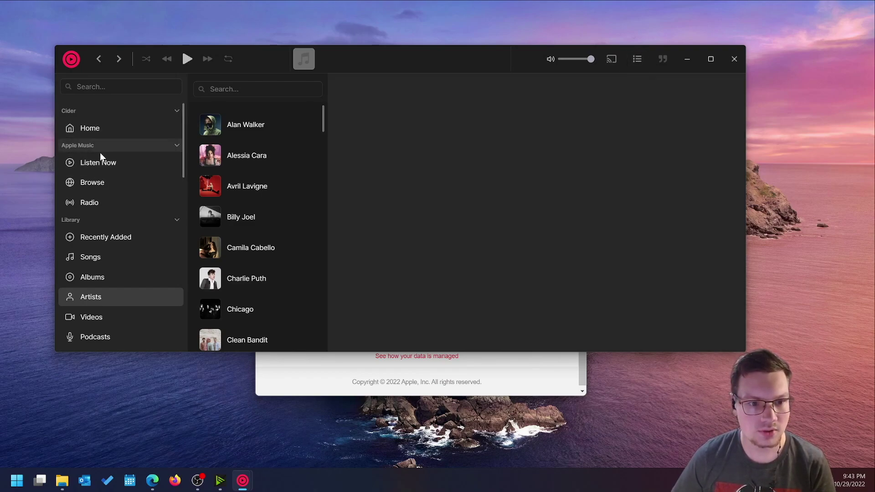
# Shift the Cider window down and right, then open the Albums library page.
pyautogui.scroll(-3, 103, 159)
pyautogui.scroll(-5, 106, 166)
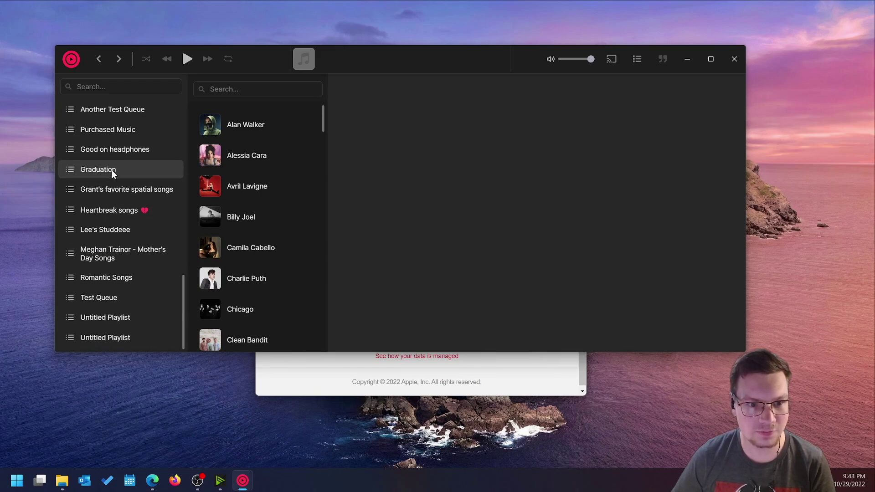
pyautogui.scroll(7, 111, 171)
pyautogui.scroll(2, 112, 170)
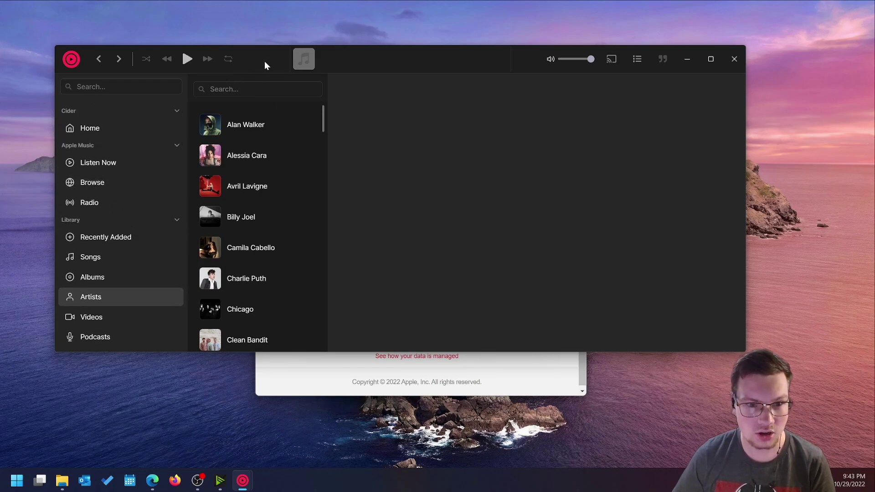
pyautogui.moveTo(264, 61); pyautogui.dragTo(301, 80)
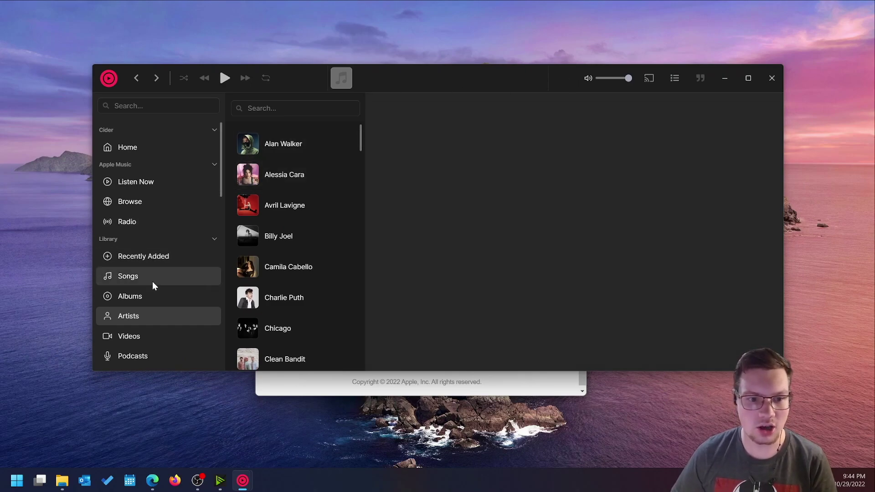
pyautogui.click(154, 294)
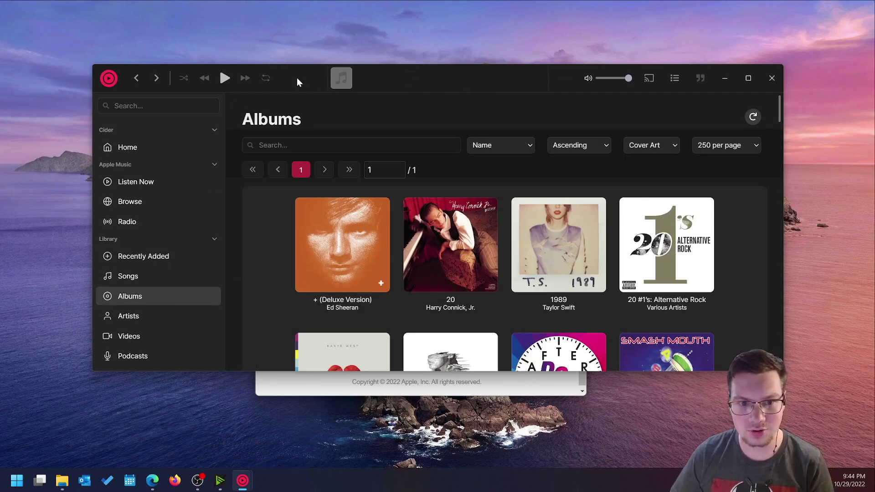
# Maximize the Cider window so the Albums grid fills the whole screen.
pyautogui.doubleClick(297, 78)
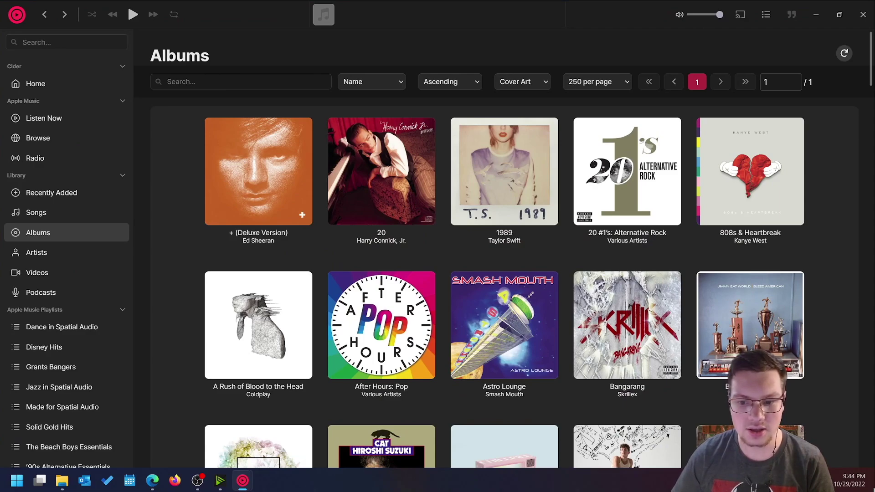